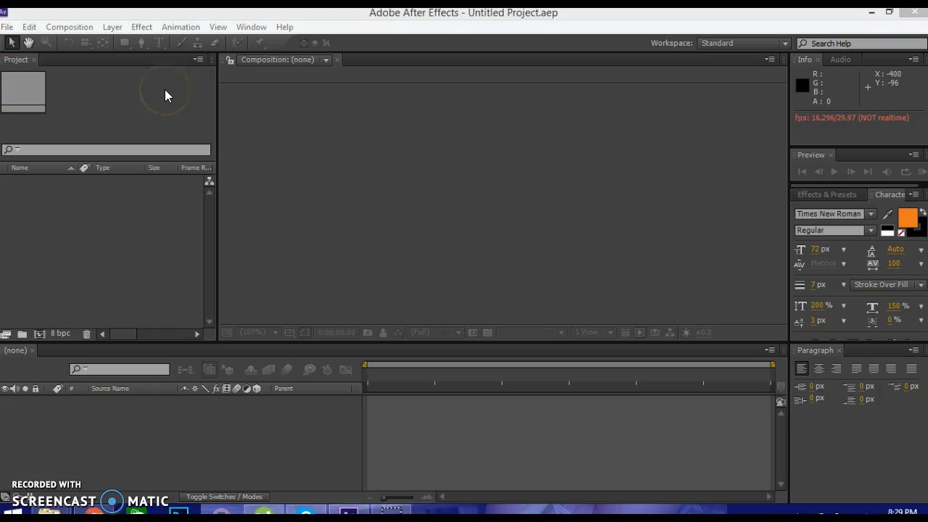
# - Create a new composition with the HDTV 1080 29.97 preset and a 30-second duration, entering a first name as its name
pyautogui.click(92, 28)
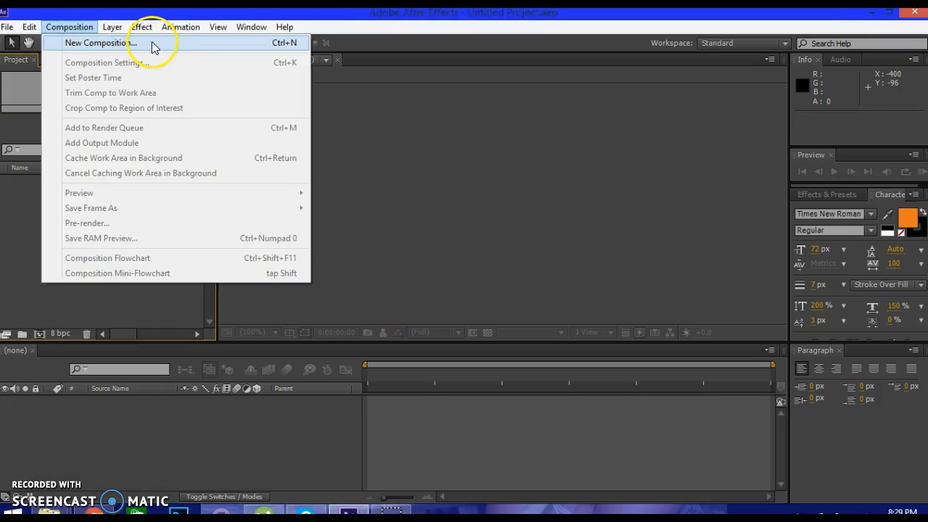
pyautogui.click(246, 43)
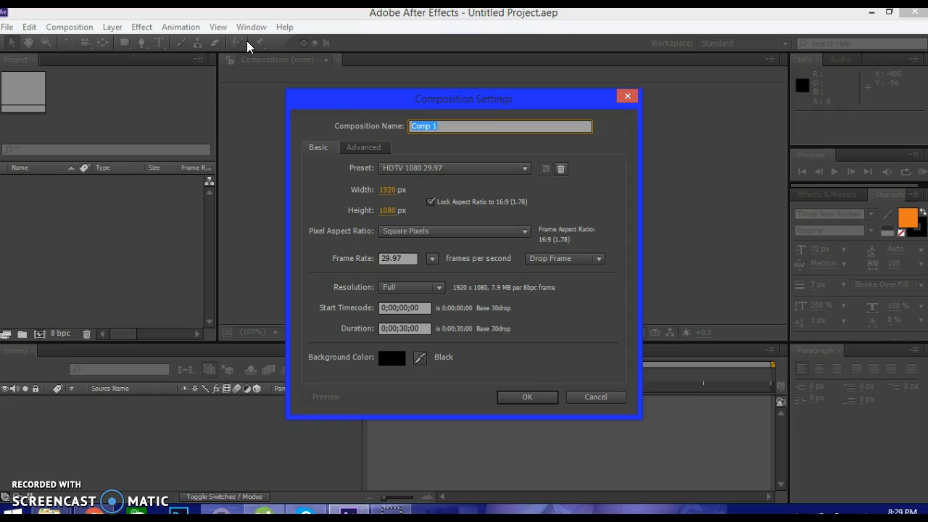
pyautogui.click(446, 127)
pyautogui.press('BackSpace')
pyautogui.press('BackSpace')
pyautogui.press('BackSpace')
pyautogui.press('BackSpace')
pyautogui.press('BackSpace')
pyautogui.press('BackSpace')
pyautogui.write('Mitch')
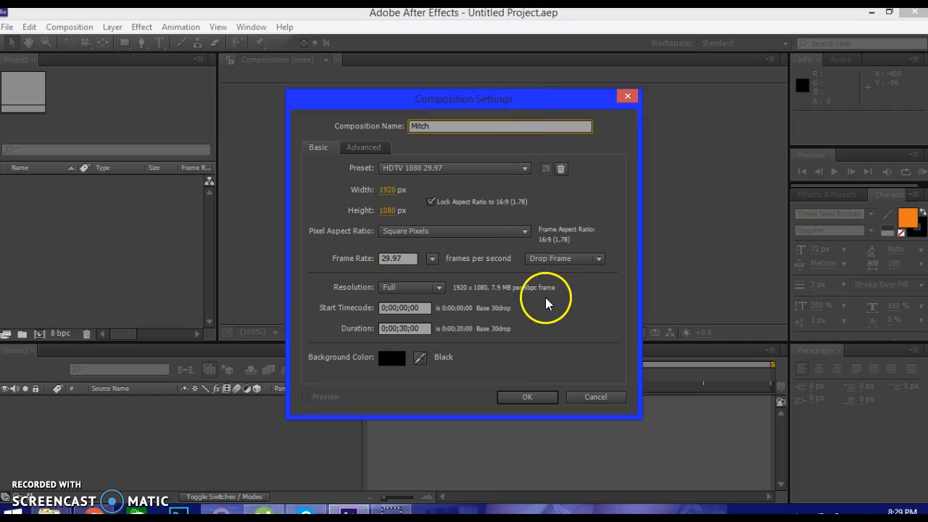
pyautogui.click(528, 398)
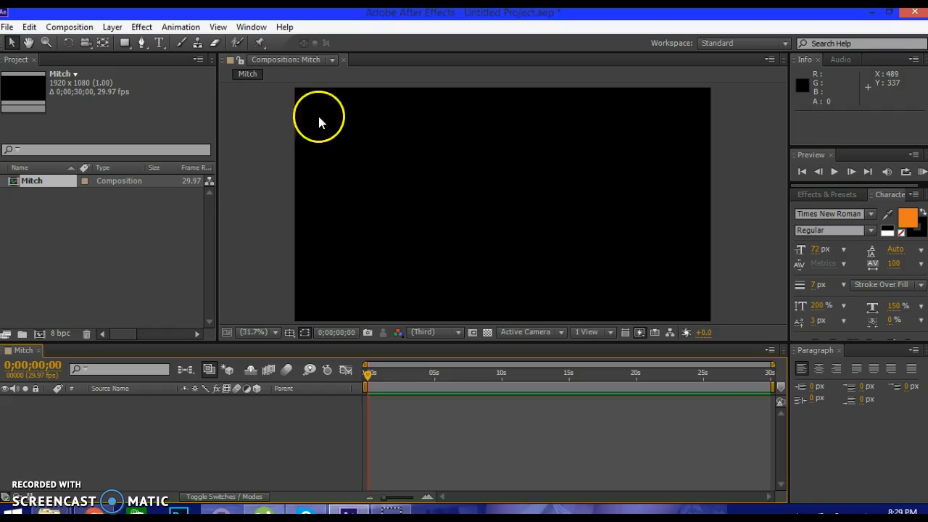
# - Add a 1920 x 1080 px solid layer to the composition, coloured blue (1237D1)
pyautogui.click(111, 28)
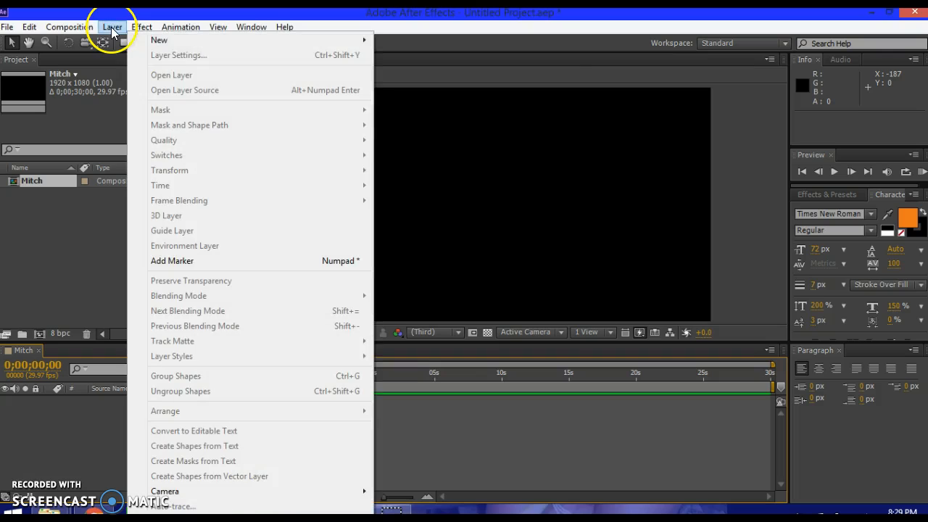
pyautogui.moveTo(155, 42)
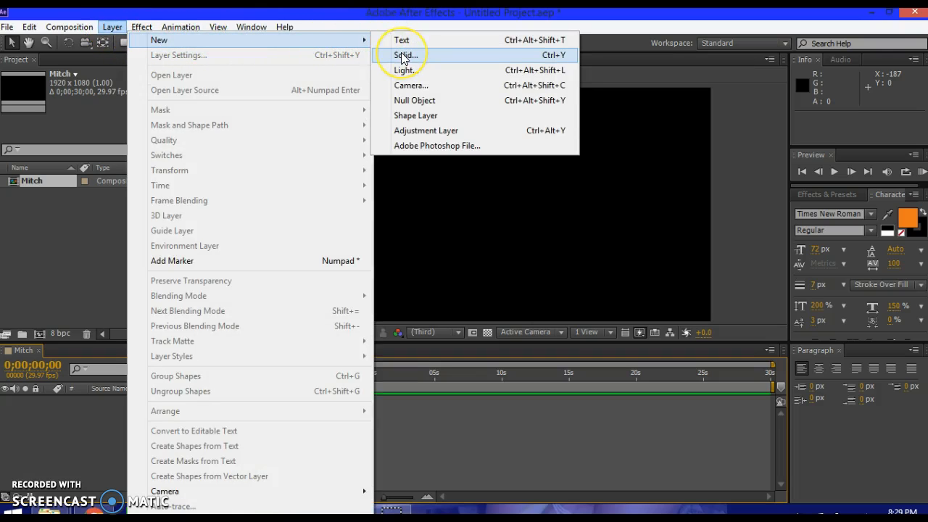
pyautogui.click(403, 56)
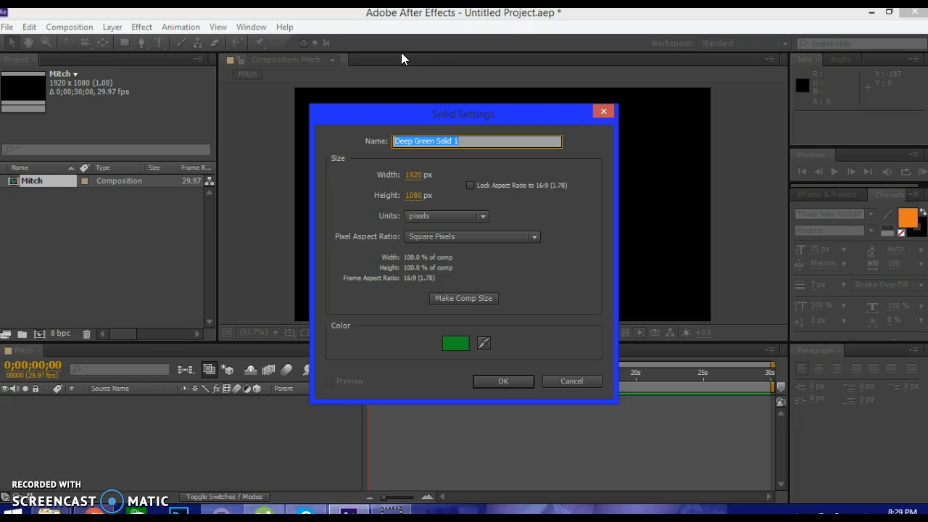
pyautogui.click(457, 344)
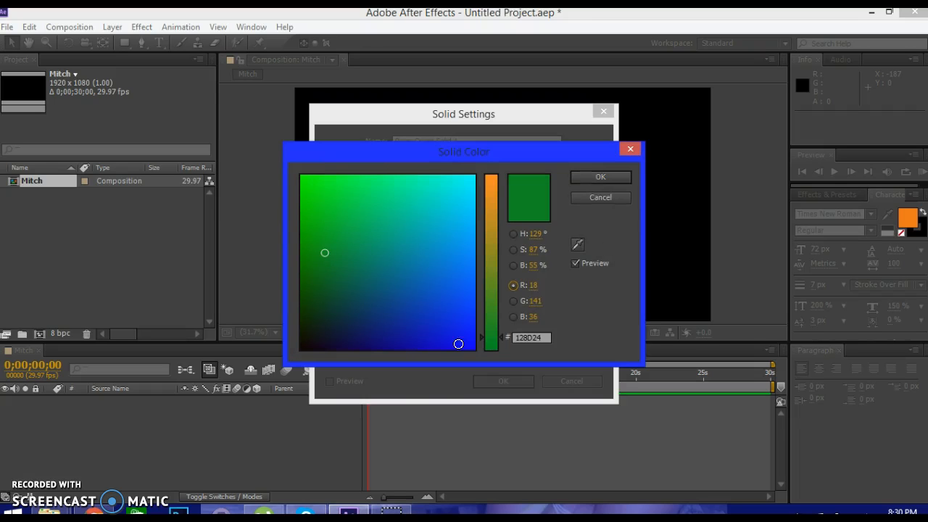
pyautogui.click(444, 312)
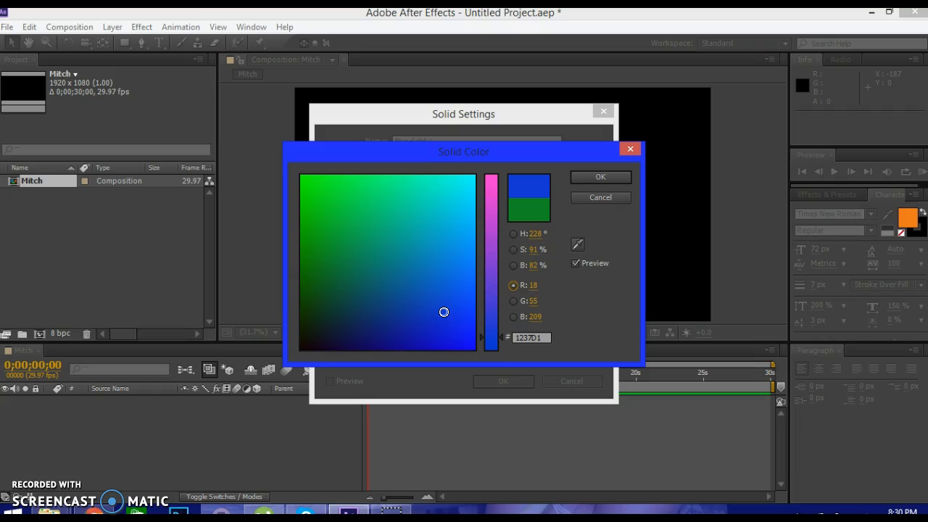
pyautogui.click(584, 180)
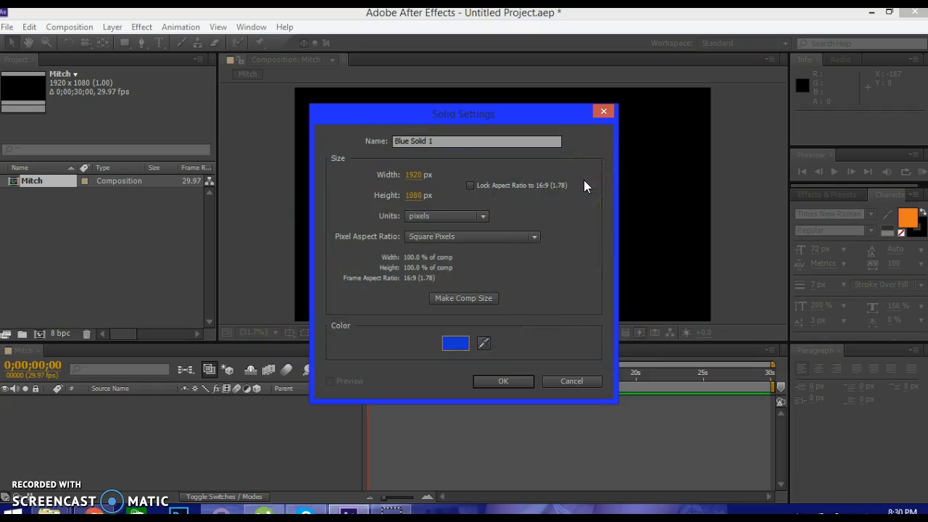
pyautogui.click(519, 382)
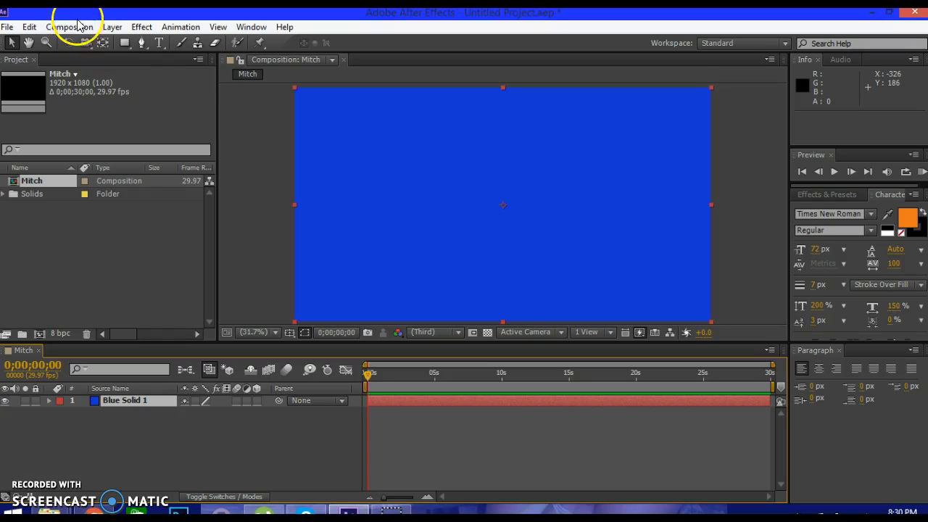
# - Add a text layer reading "Lovely" above the blue solid
pyautogui.click(113, 28)
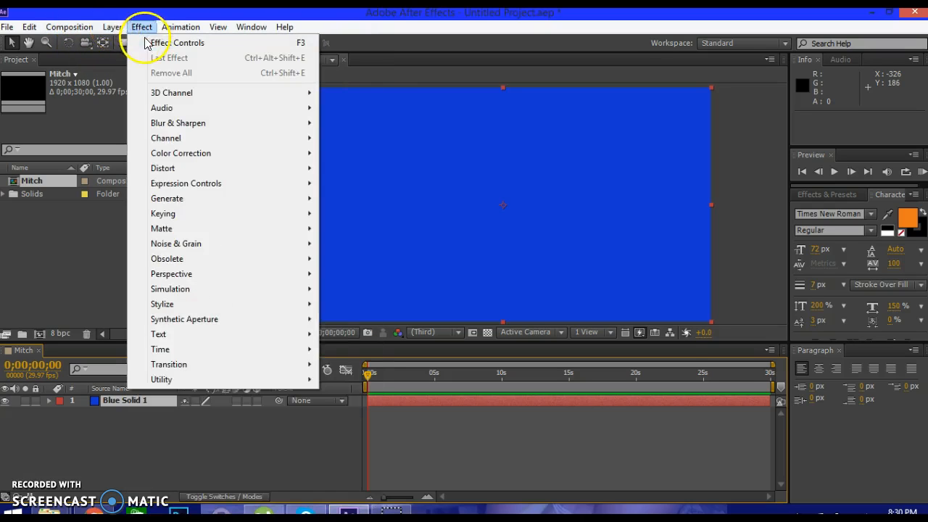
pyautogui.moveTo(197, 45)
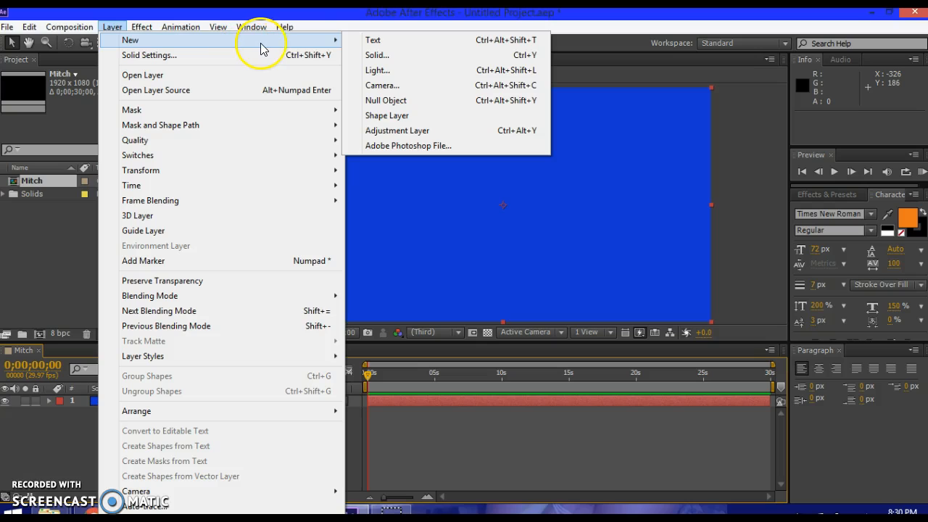
pyautogui.click(366, 43)
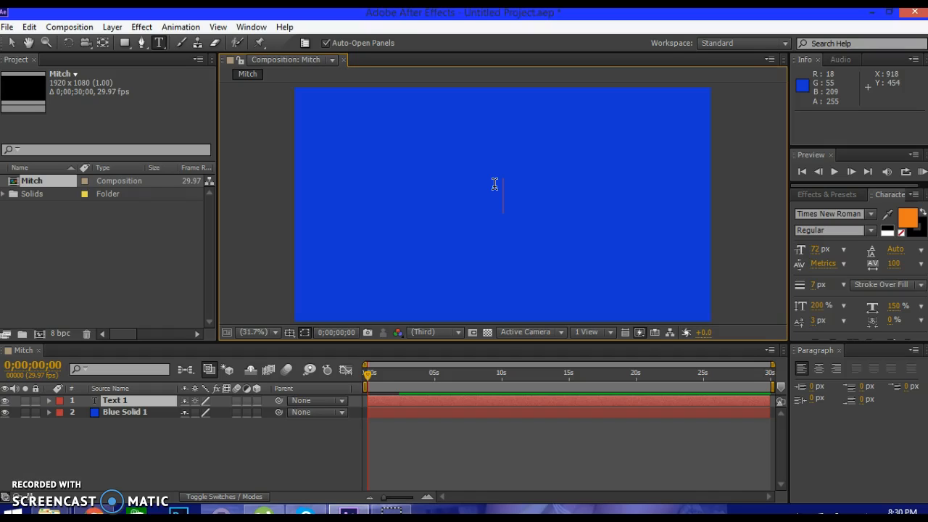
pyautogui.write('Lovely')
pyautogui.click(523, 210)
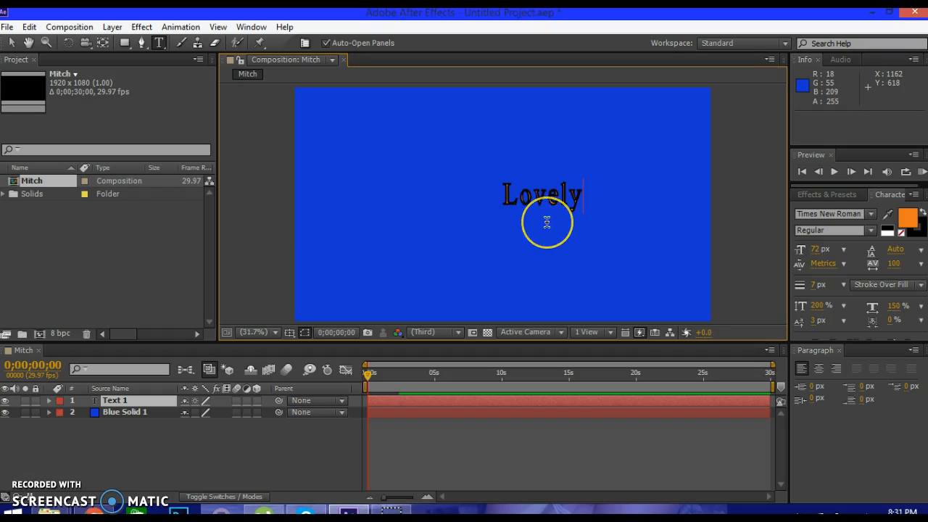
pyautogui.click(554, 211)
pyautogui.click(557, 190)
pyautogui.click(242, 59)
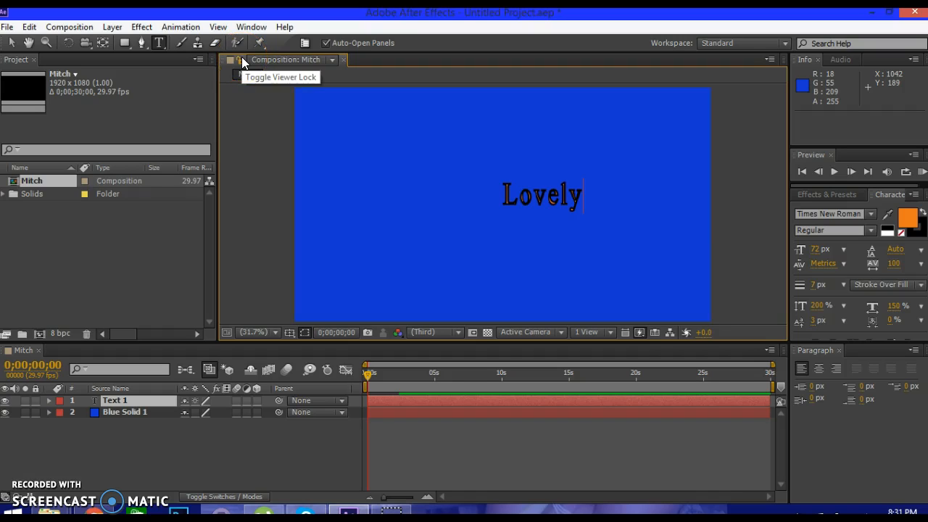
# - Add a second text layer reading "Girl"
pyautogui.click(63, 29)
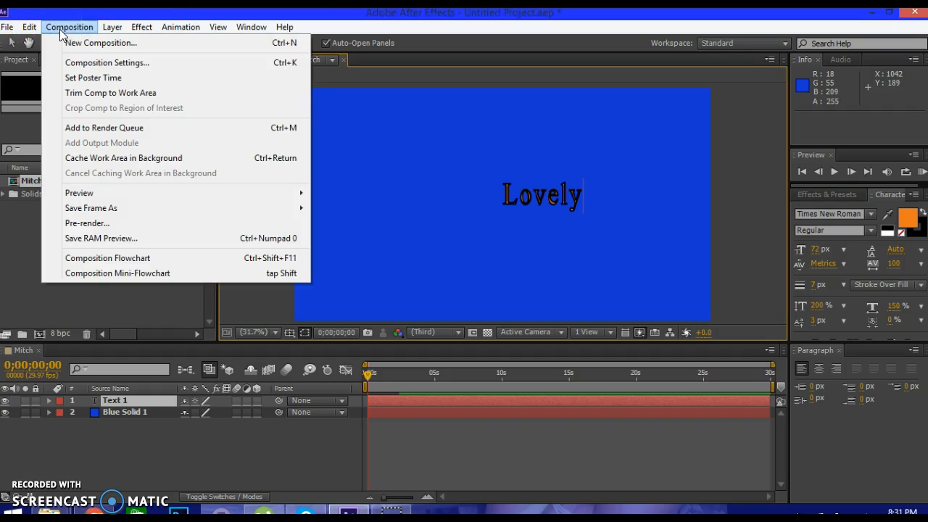
pyautogui.moveTo(109, 27)
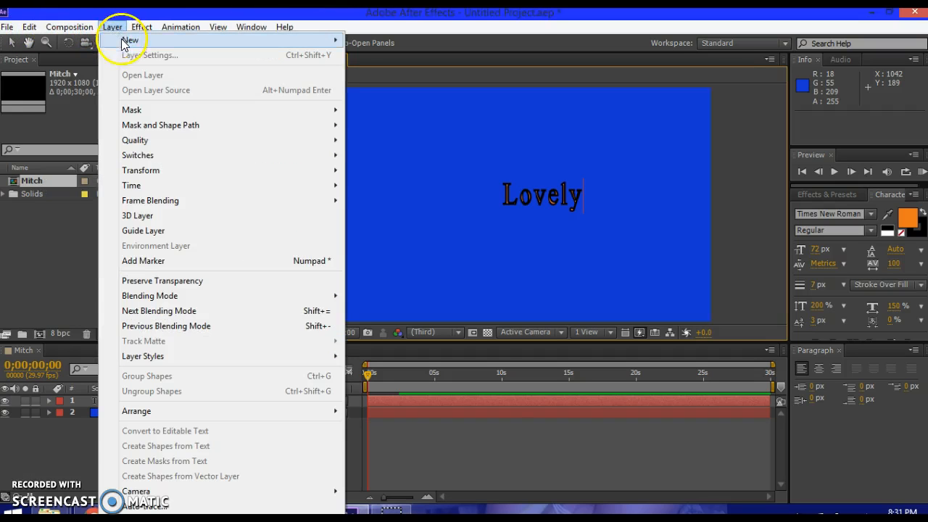
pyautogui.moveTo(125, 44)
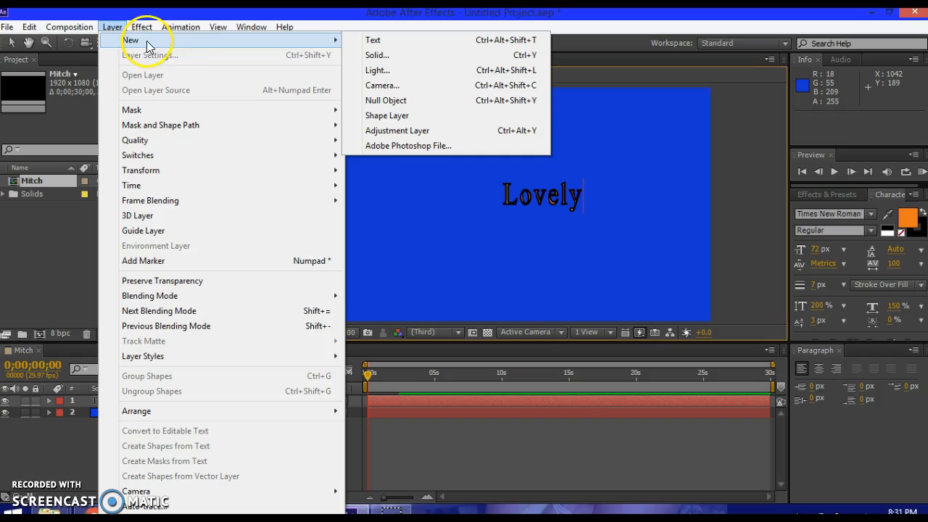
pyautogui.click(361, 40)
pyautogui.click(425, 245)
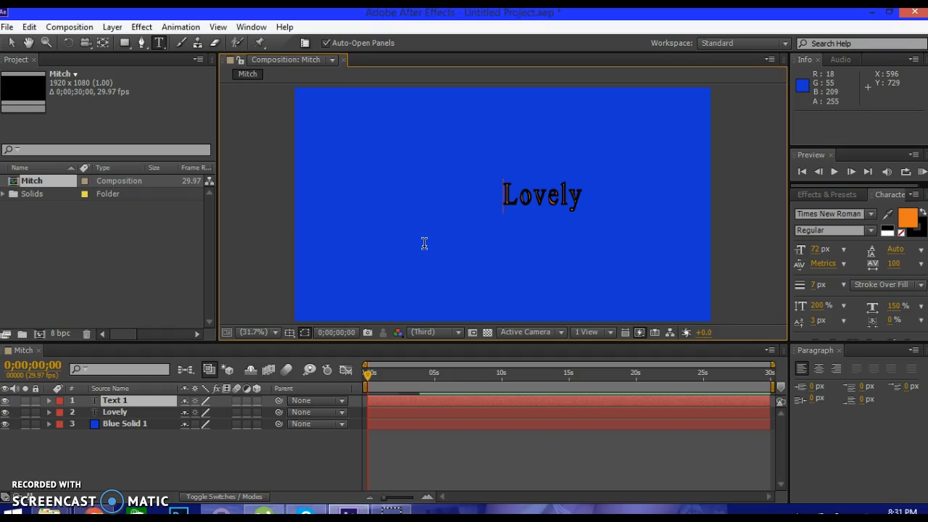
pyautogui.click(139, 423)
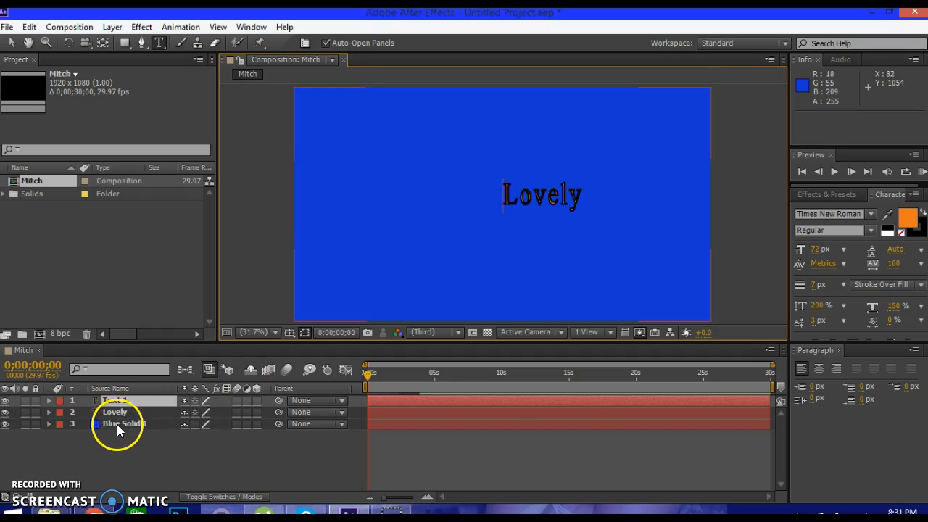
pyautogui.click(123, 412)
pyautogui.click(133, 403)
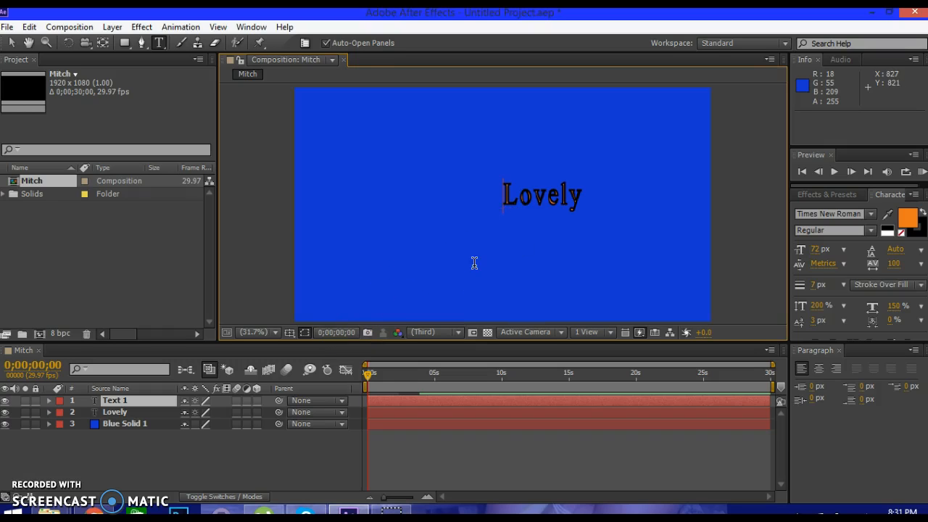
pyautogui.write('Goin')
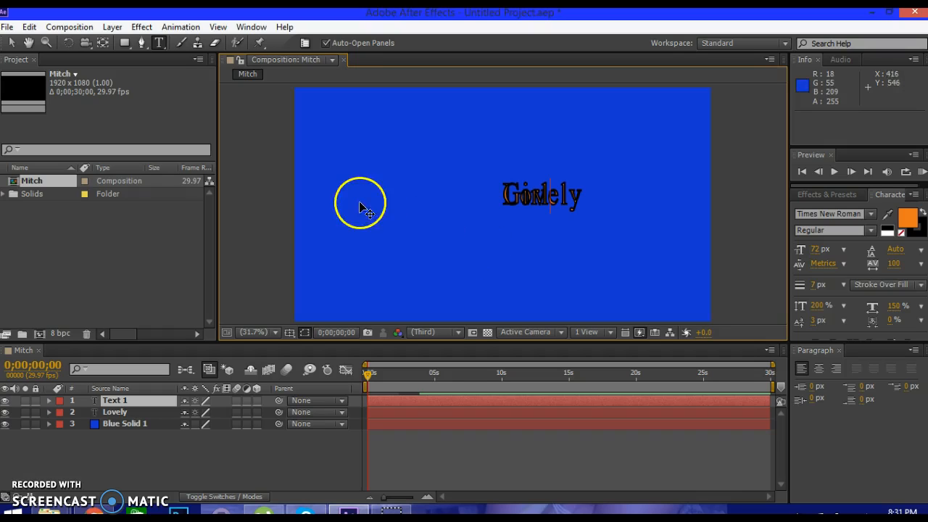
# - Move the "Girl" text below the word "Lovely", to a position of about 1023, 698
pyautogui.click(13, 43)
pyautogui.moveTo(517, 194); pyautogui.dragTo(449, 234)
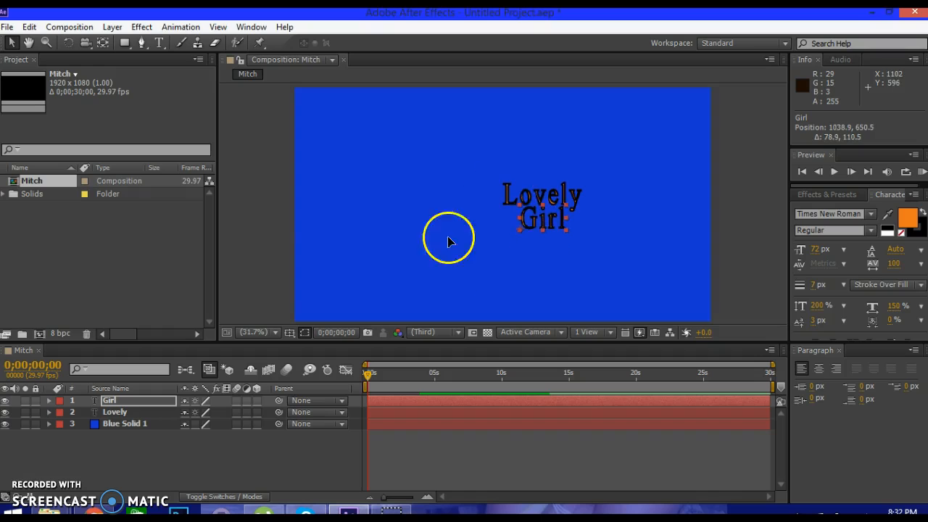
pyautogui.moveTo(516, 153); pyautogui.dragTo(531, 228)
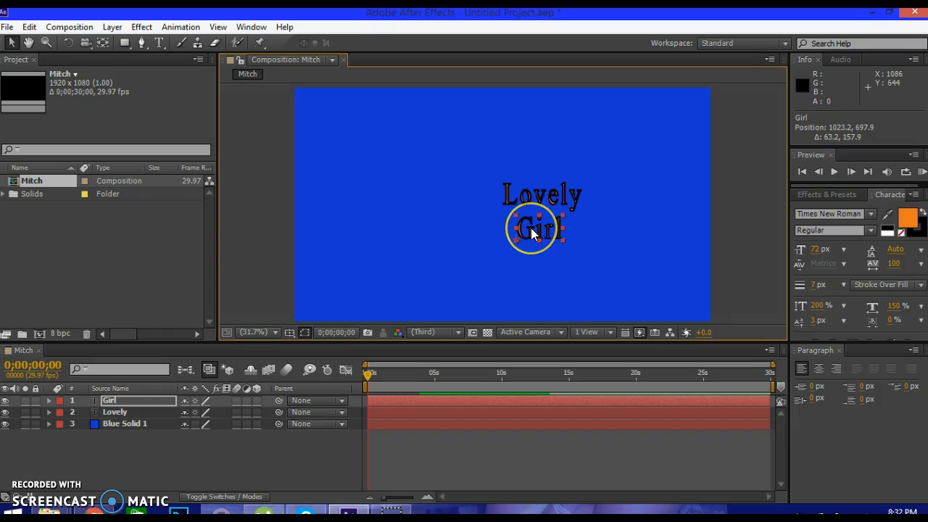
# - Shift the blue solid up about 6 px and lock its layer
pyautogui.click(605, 214)
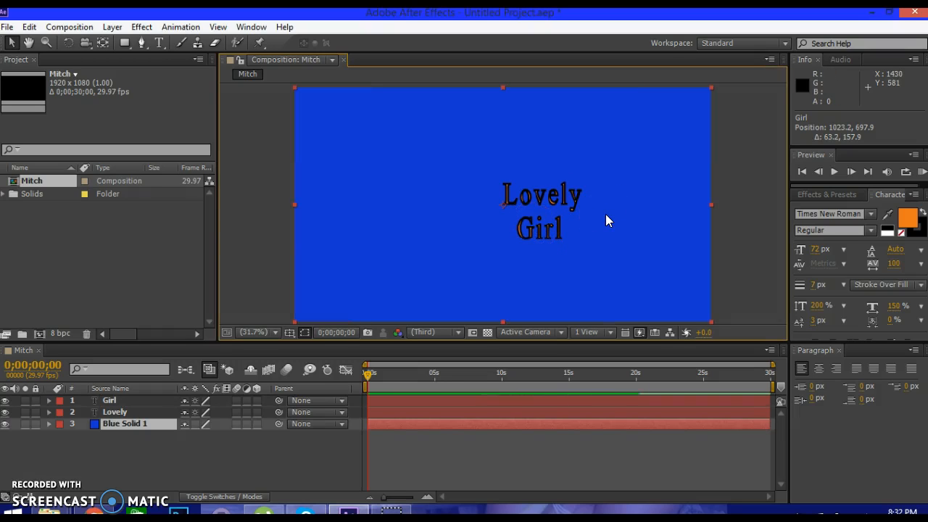
pyautogui.moveTo(567, 205)
pyautogui.mouseDown()
pyautogui.moveTo(576, 158)
pyautogui.moveTo(543, 166)
pyautogui.moveTo(556, 203)
pyautogui.mouseUp()
pyautogui.press('Return')
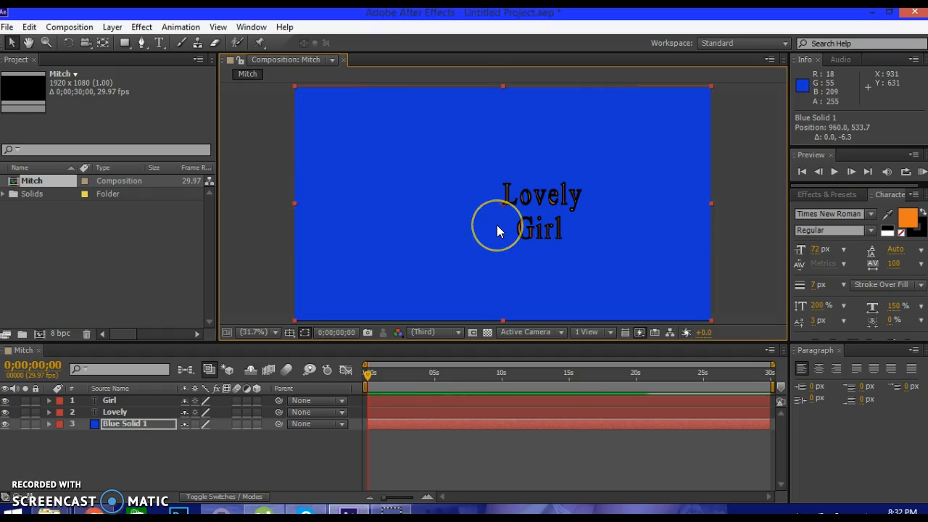
pyautogui.click(36, 425)
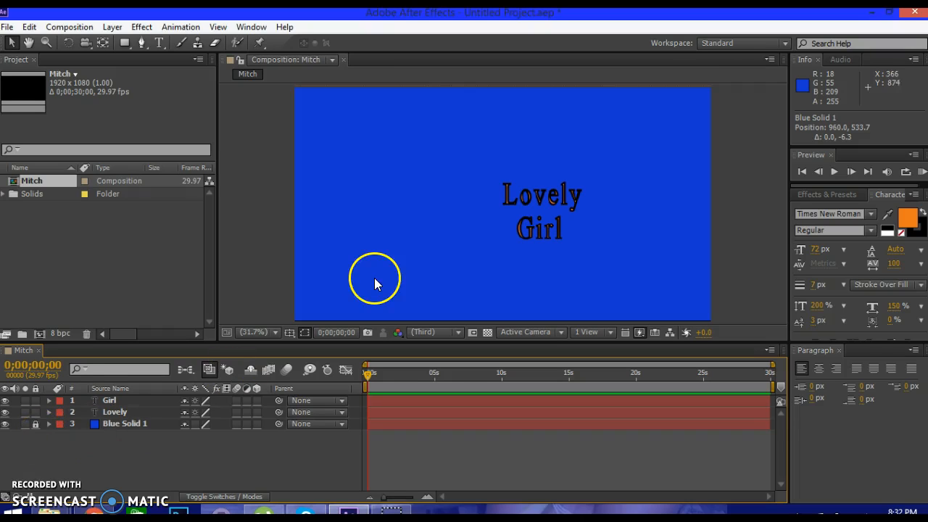
# - Turn on Position keyframing for the Lovely layer at 0;00;00;00 and move the text off the canvas's left edge, to about -385, 565
pyautogui.click(110, 412)
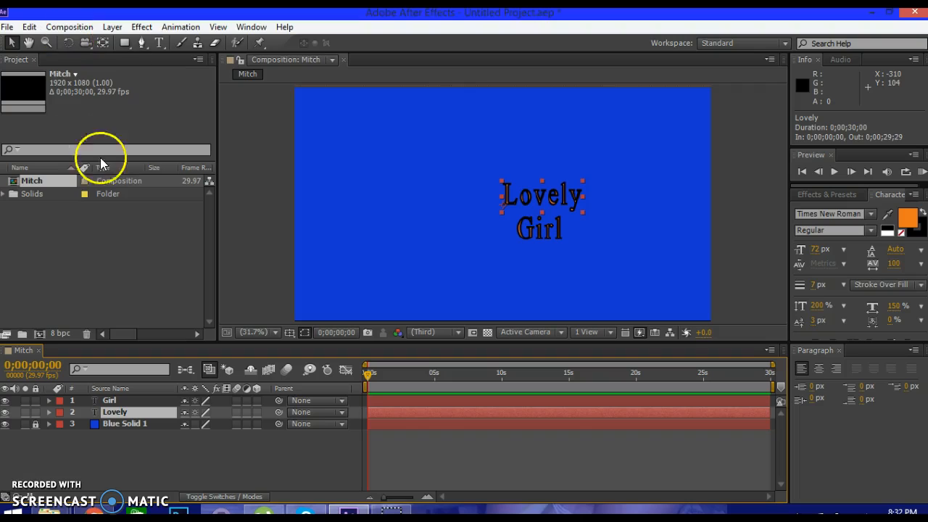
pyautogui.click(49, 411)
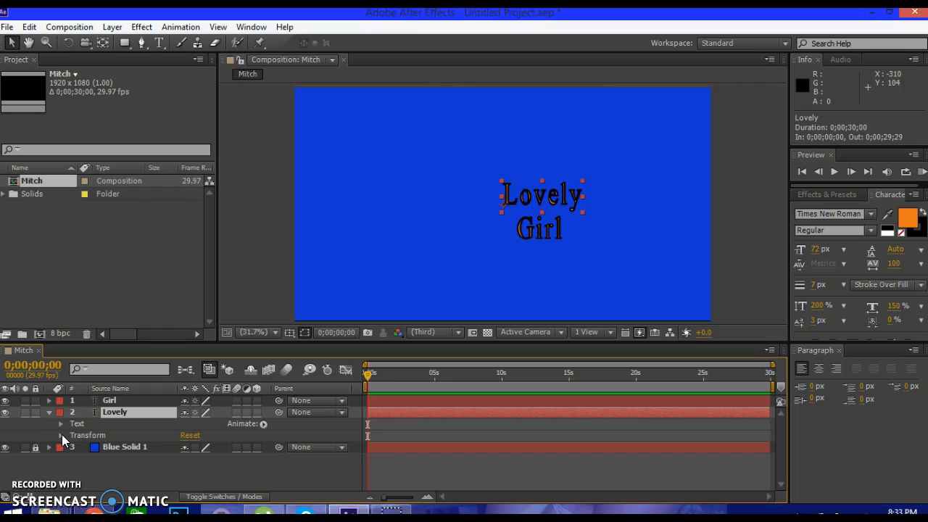
pyautogui.click(60, 435)
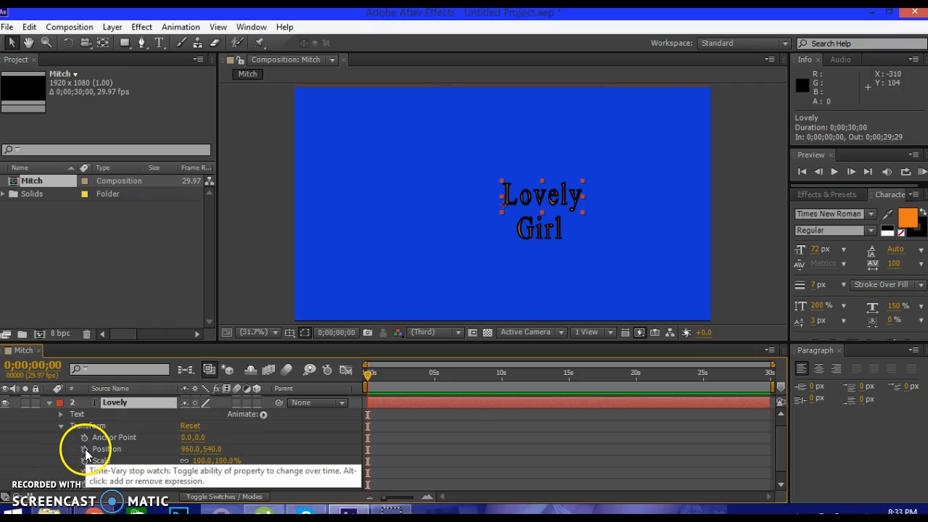
pyautogui.click(85, 450)
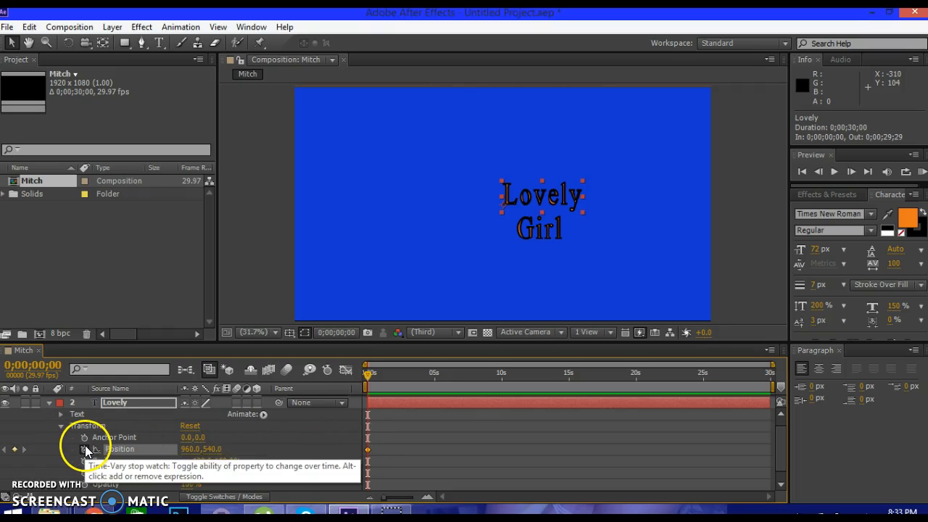
pyautogui.moveTo(562, 179); pyautogui.dragTo(262, 199)
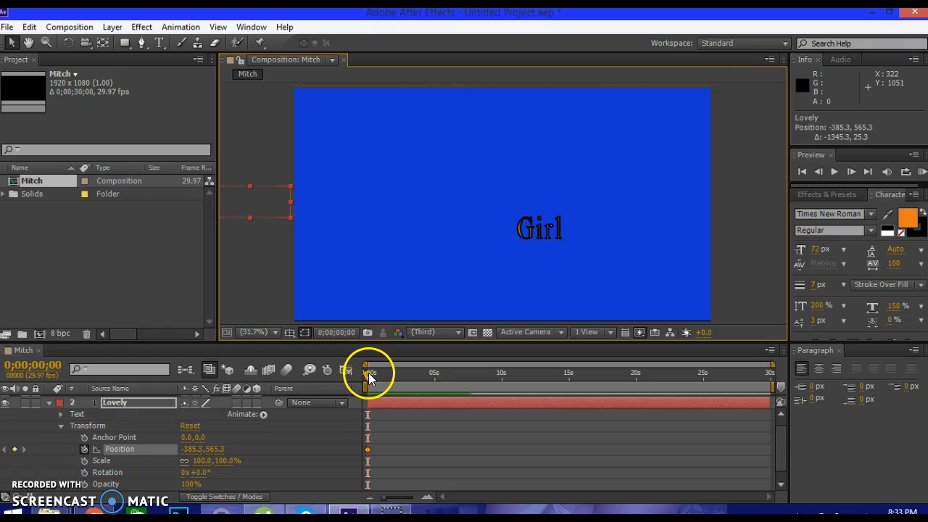
# - Add a Position keyframe to the Lovely layer at 0;00;01;16, move the text into the canvas to about 730, 531, and preview the motion
pyautogui.moveTo(368, 374); pyautogui.dragTo(389, 375)
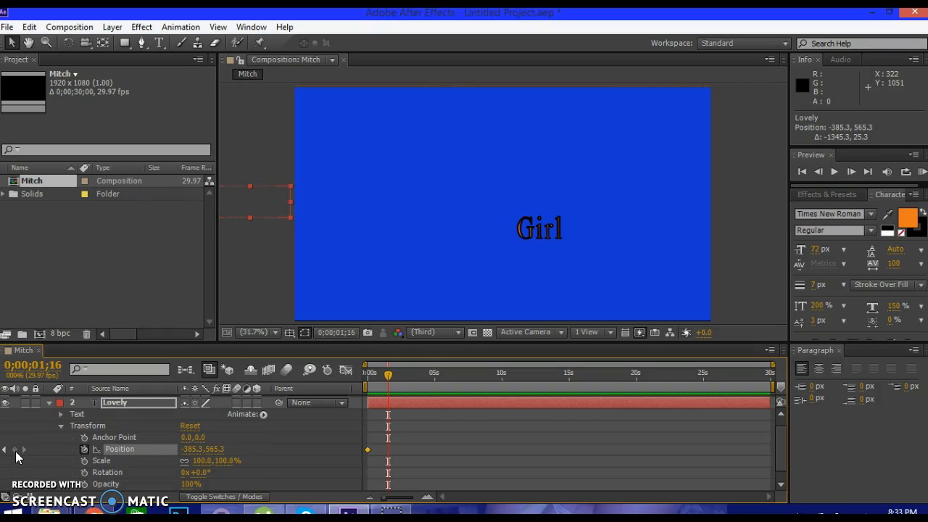
pyautogui.click(14, 450)
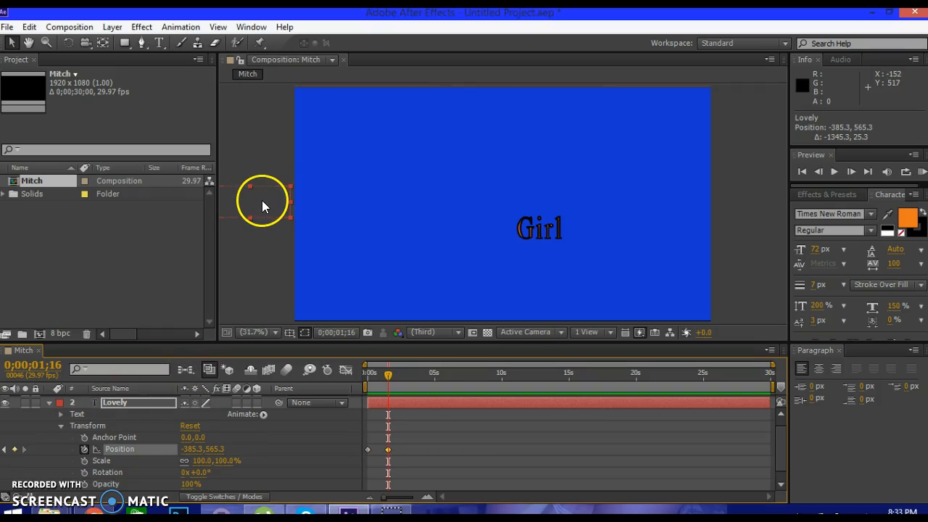
pyautogui.moveTo(262, 206); pyautogui.dragTo(504, 194)
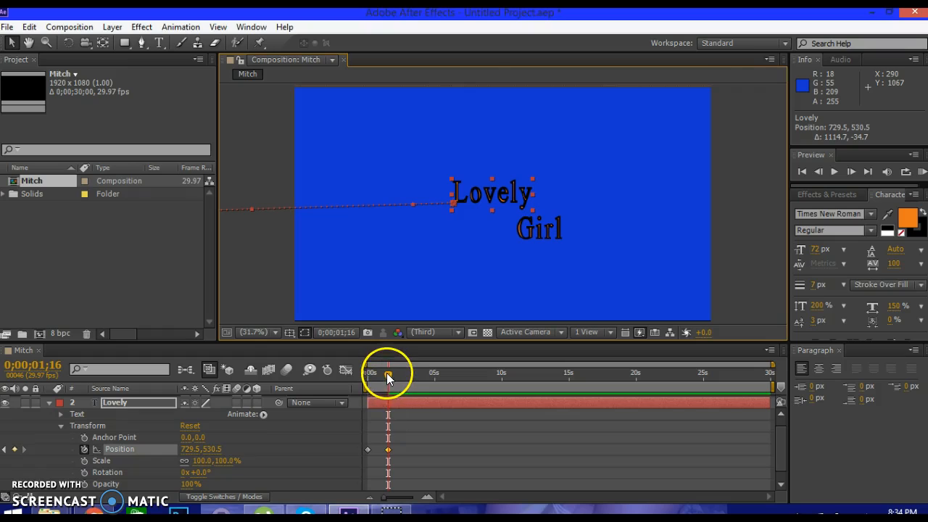
pyautogui.moveTo(388, 382); pyautogui.dragTo(358, 376)
pyautogui.press('space')
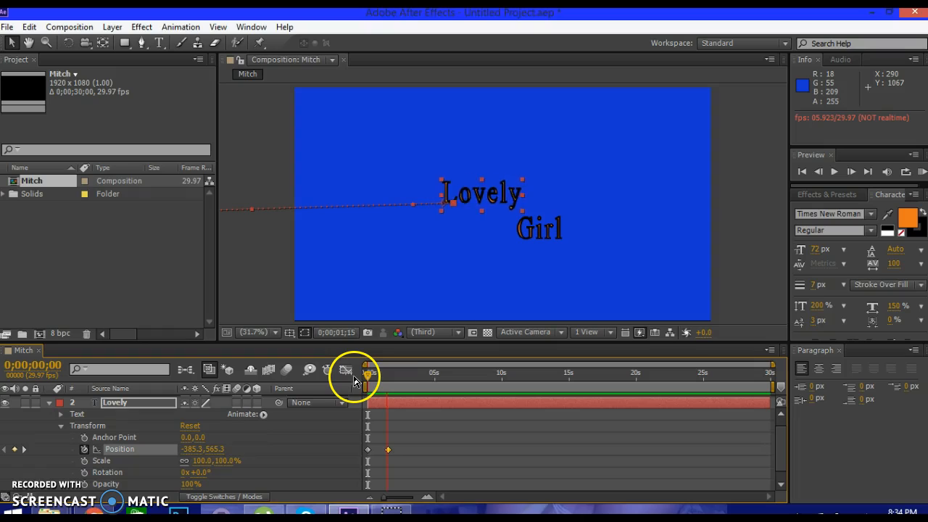
pyautogui.press('space')
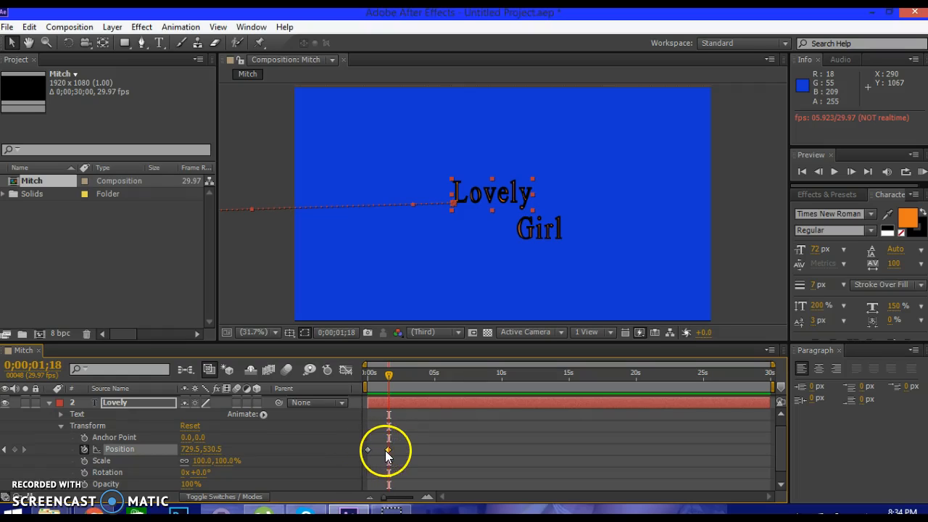
# - Shift the Lovely layer's second Position keyframe earlier to 0;00;01;01 and play the animation from the start
pyautogui.moveTo(388, 453)
pyautogui.click(389, 450)
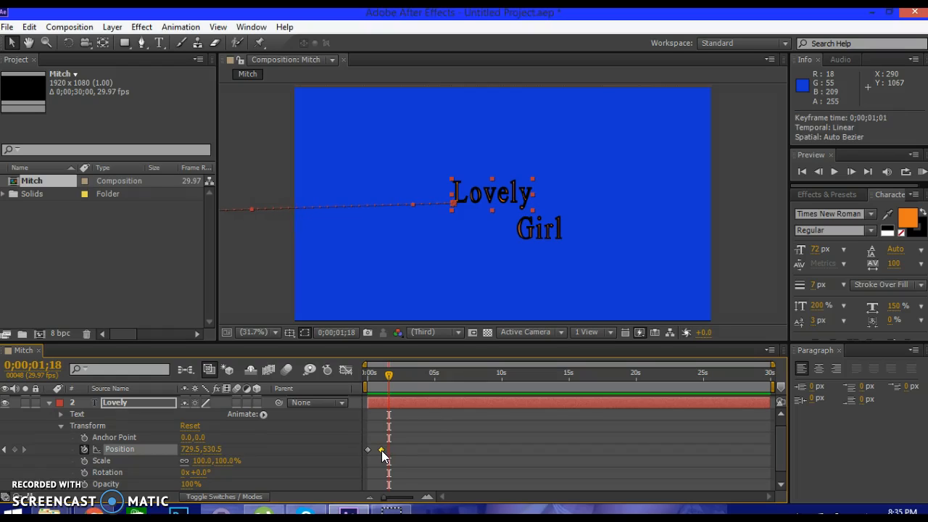
pyautogui.moveTo(386, 374); pyautogui.dragTo(361, 377)
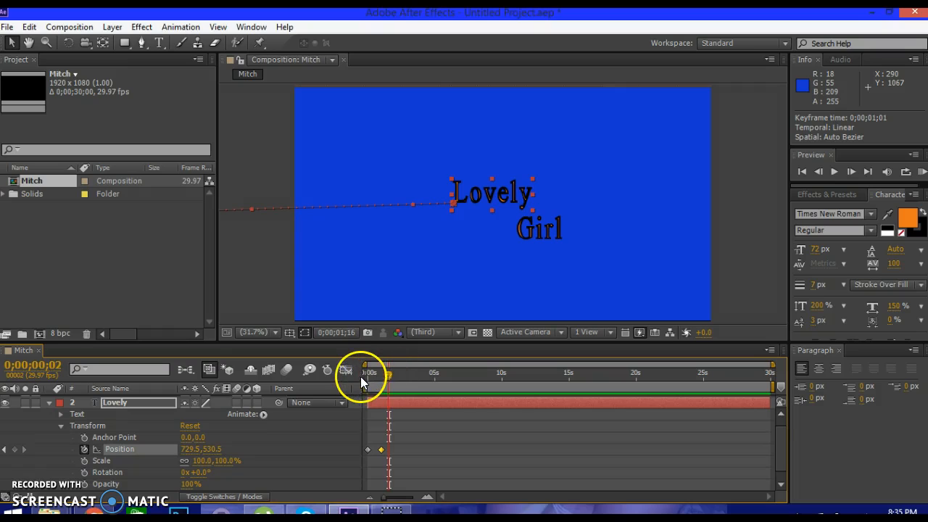
pyautogui.press('space')
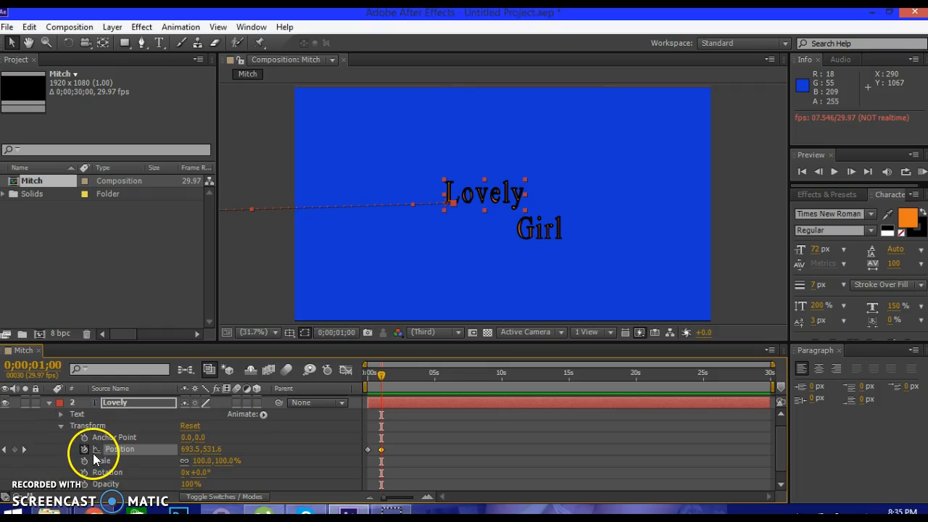
# - Turn on Rotation keyframing for the Girl layer at 0;00;01;00 and set its rotation to 180°
pyautogui.click(60, 426)
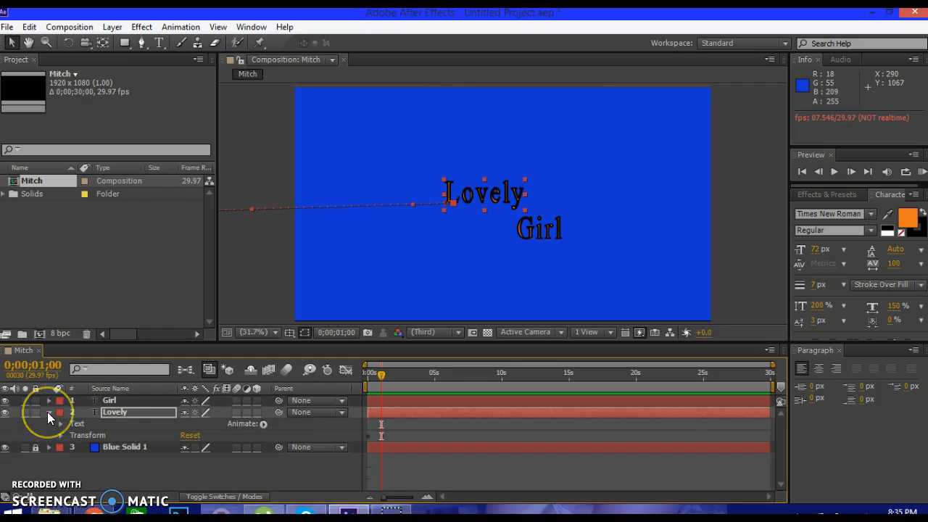
pyautogui.click(47, 411)
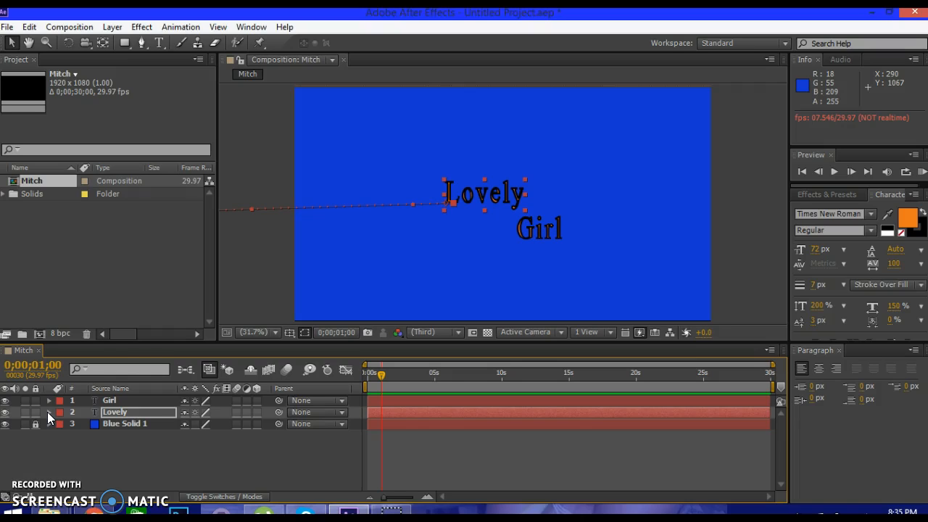
pyautogui.click(102, 401)
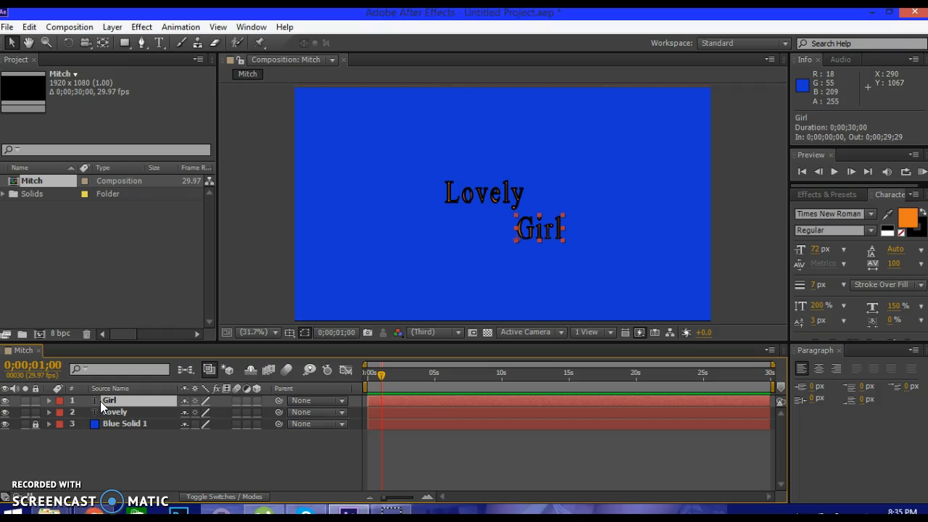
pyautogui.click(50, 402)
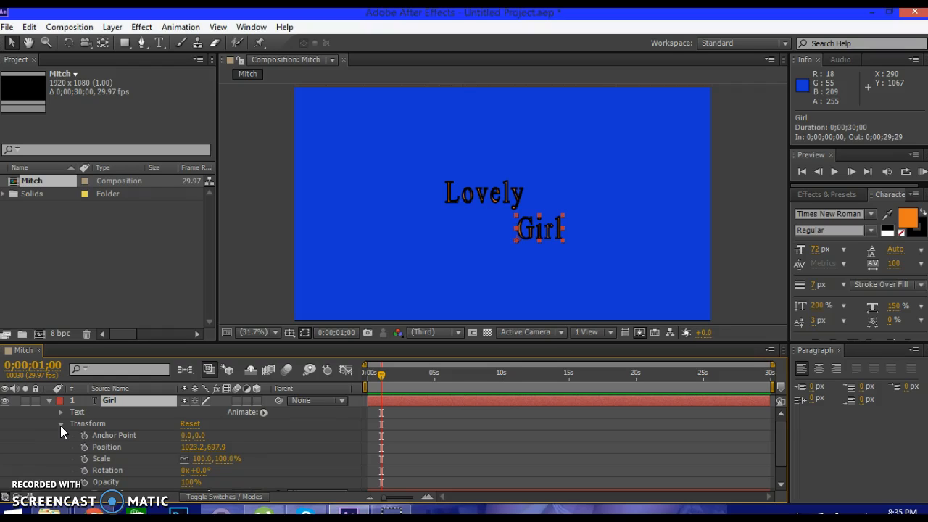
pyautogui.click(84, 471)
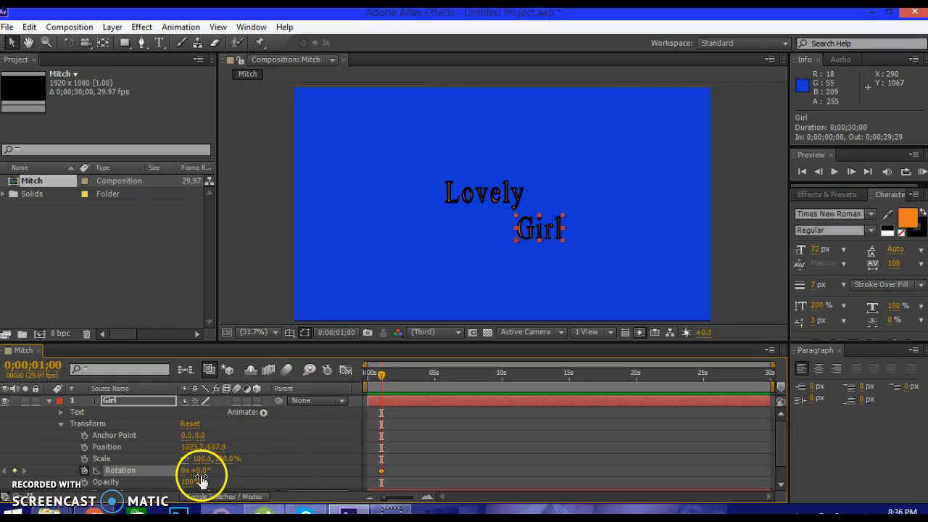
pyautogui.moveTo(203, 473); pyautogui.dragTo(176, 470)
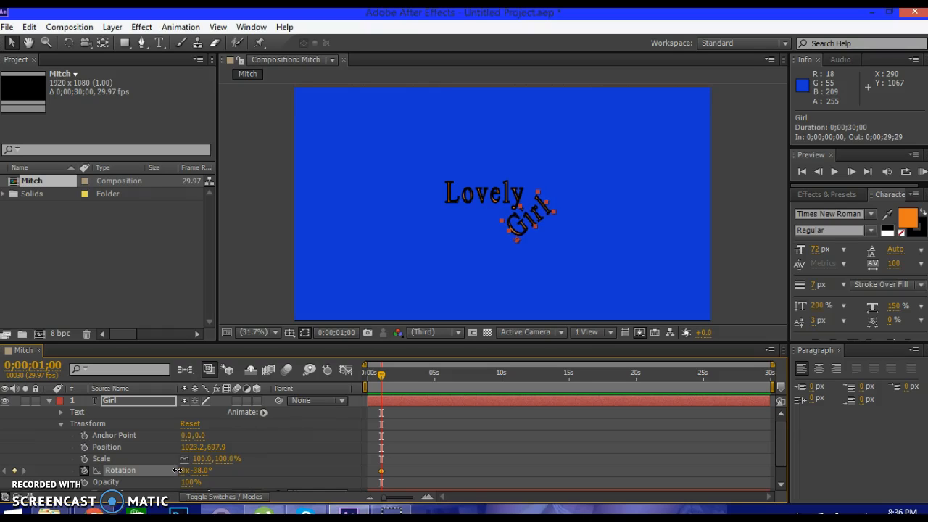
pyautogui.moveTo(176, 470); pyautogui.dragTo(176, 471)
pyautogui.moveTo(176, 471); pyautogui.dragTo(321, 464)
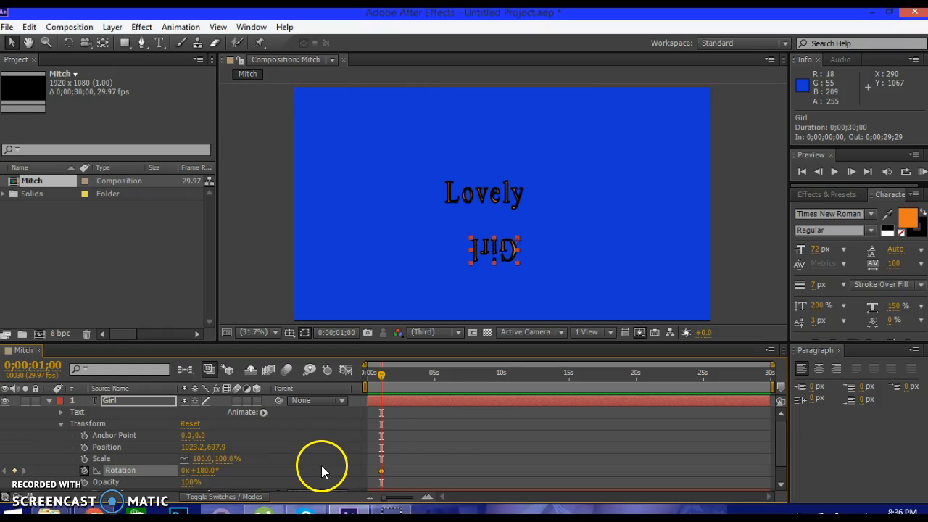
# - Set the Girl layer's rotation to -1° at 0;00;02;27 and preview the animation from the start
pyautogui.click(407, 384)
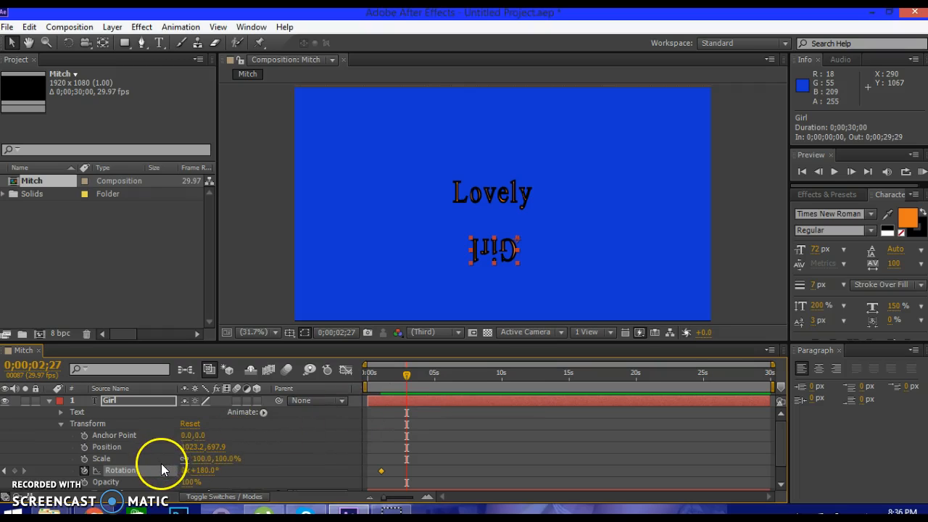
pyautogui.moveTo(200, 473); pyautogui.dragTo(69, 463)
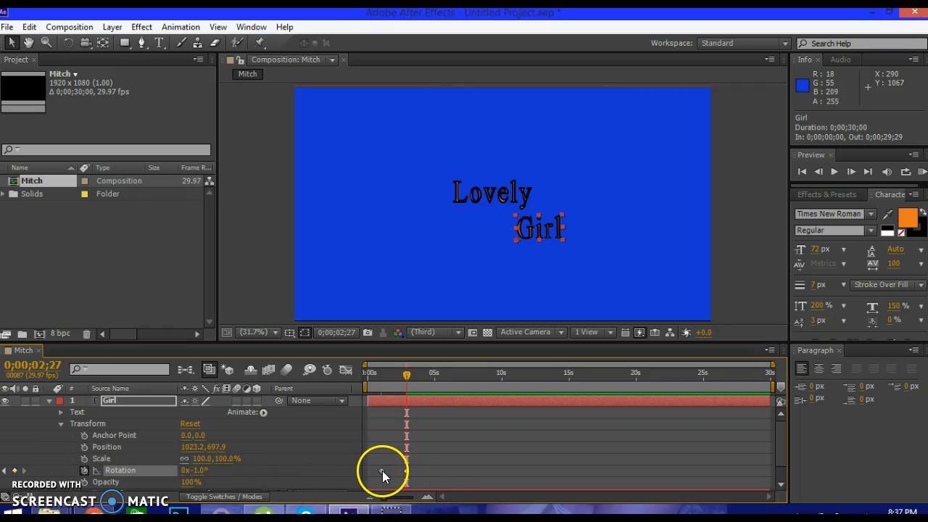
pyautogui.moveTo(404, 469)
pyautogui.moveTo(405, 375)
pyautogui.mouseDown()
pyautogui.moveTo(381, 376)
pyautogui.moveTo(406, 375)
pyautogui.mouseUp()
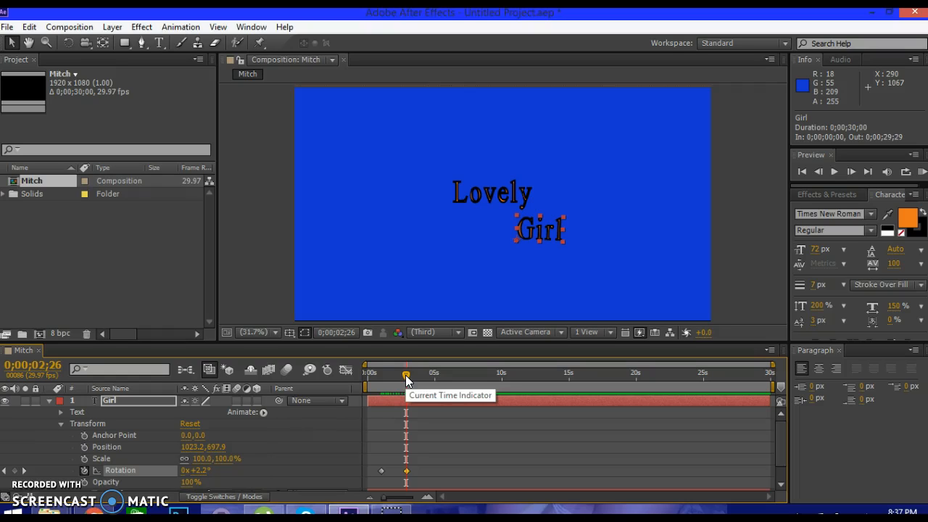
pyautogui.moveTo(405, 371); pyautogui.dragTo(361, 378)
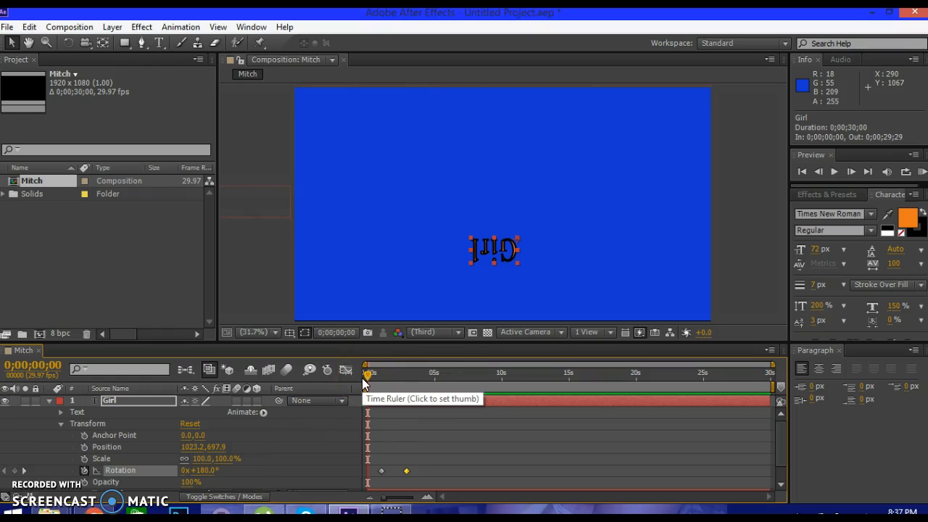
pyautogui.press('space')
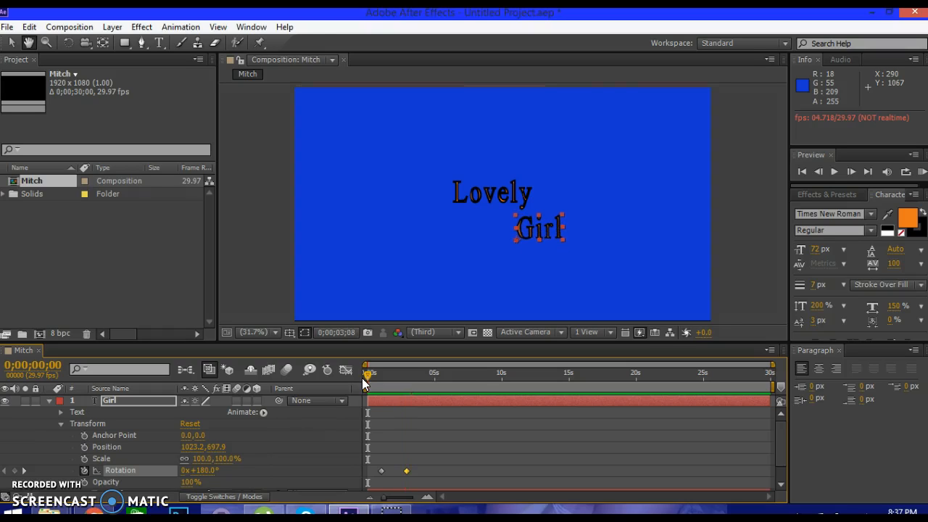
pyautogui.press('space')
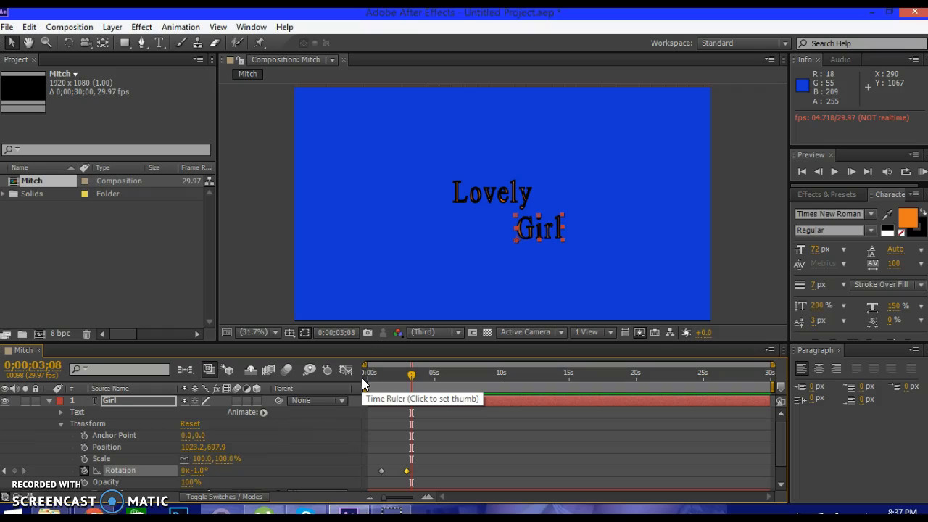